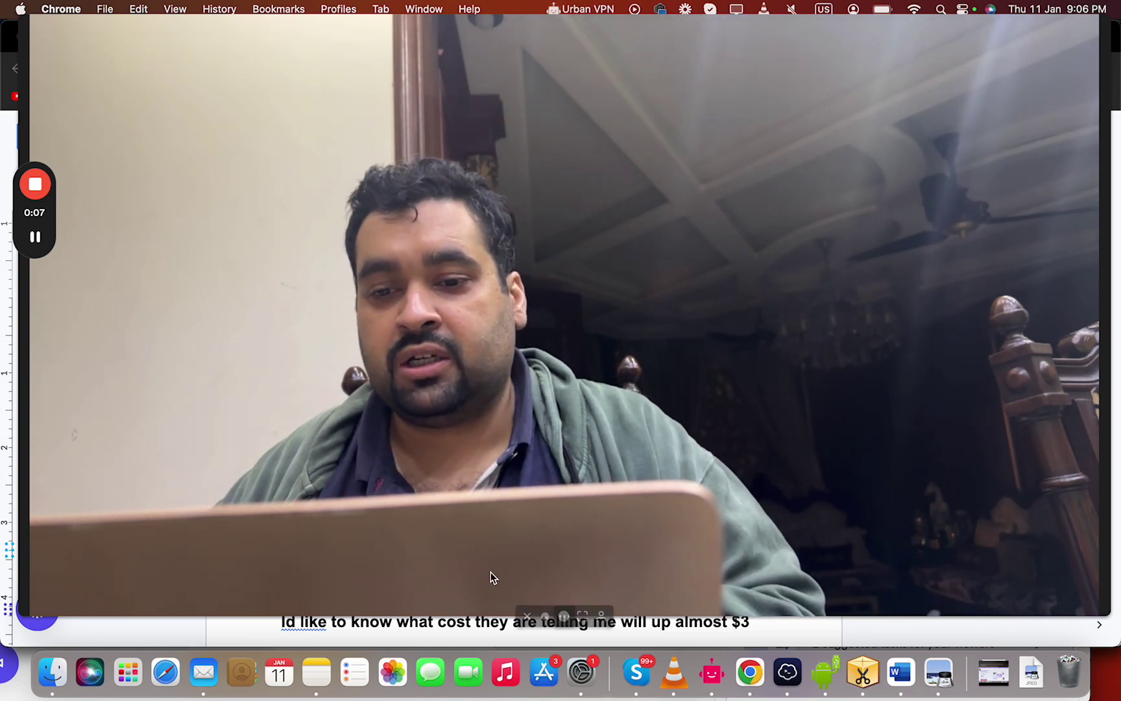
Place the cursor after 'My cost per conversions:' and move down until the budget screenshot is visible
click(566, 618)
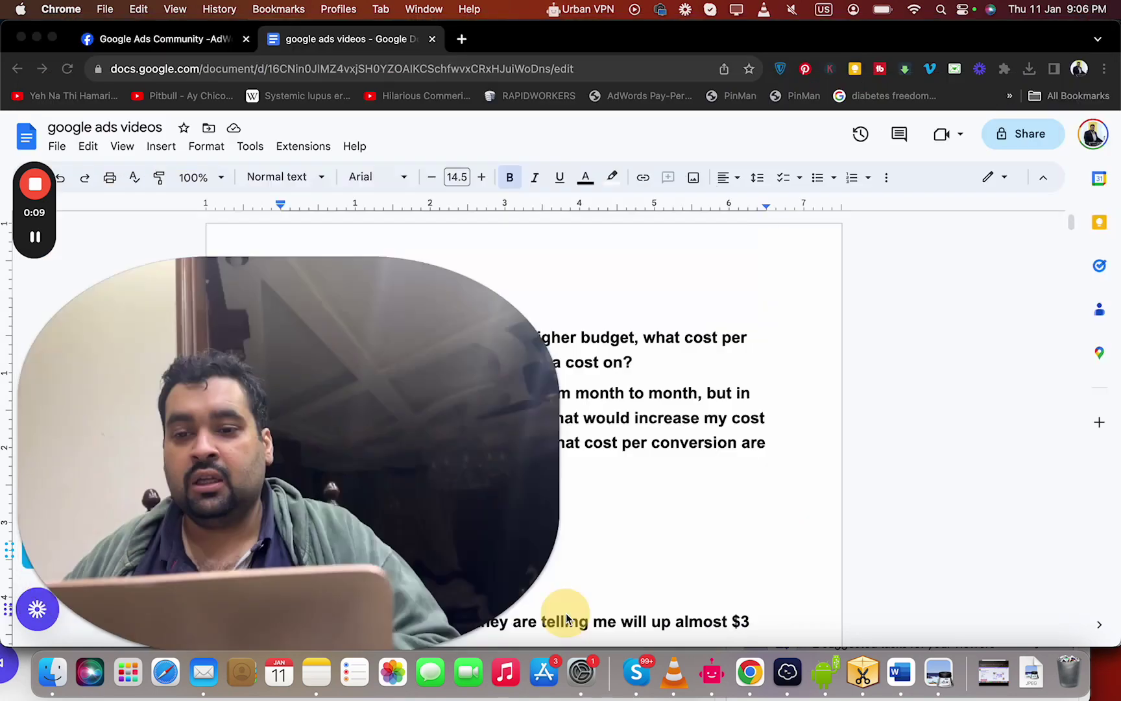
drag(175, 491, 1106, 171)
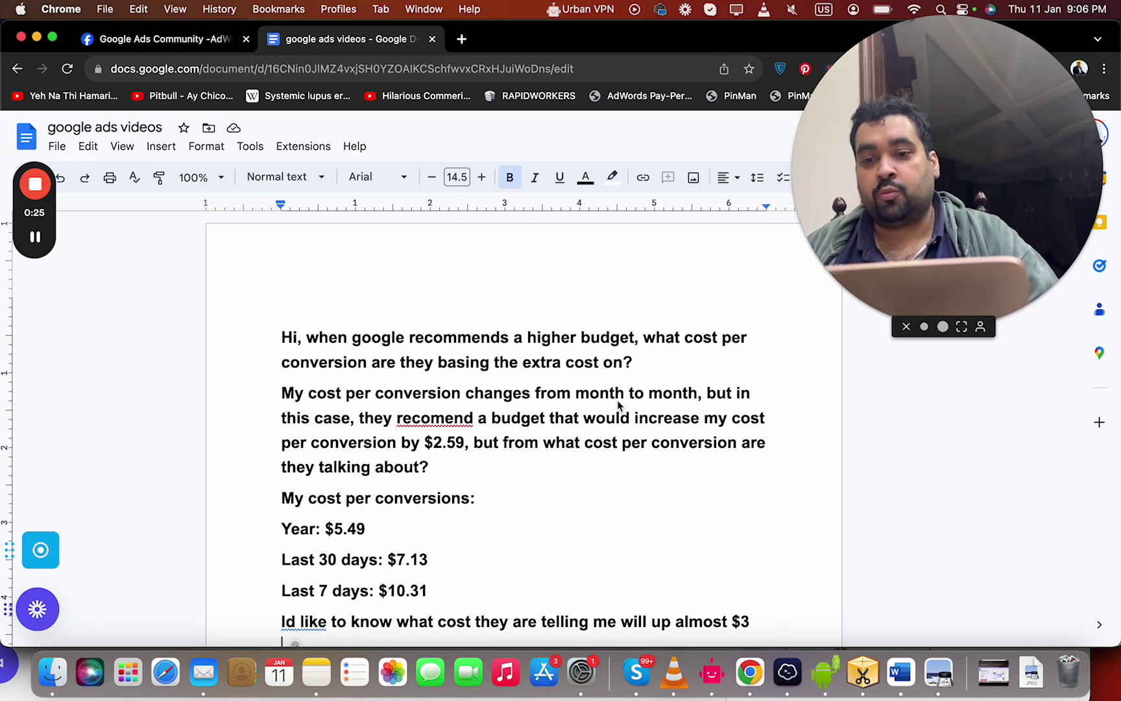
click(515, 508)
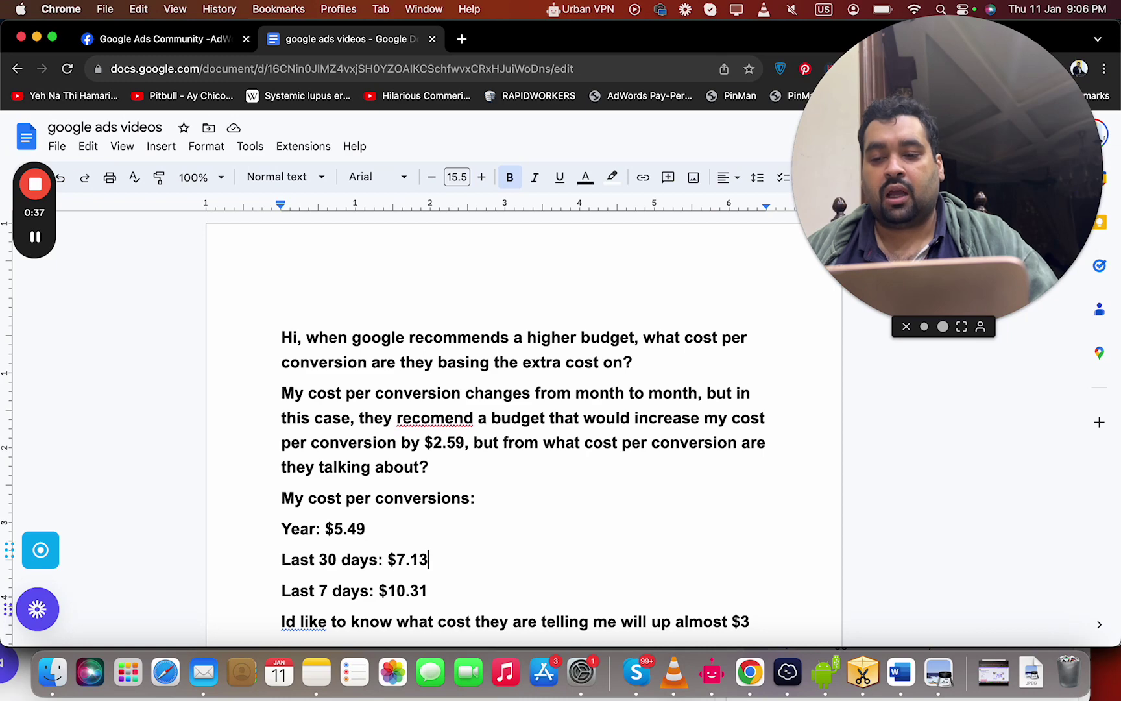
key(Down)
key(Down)
key(Down)
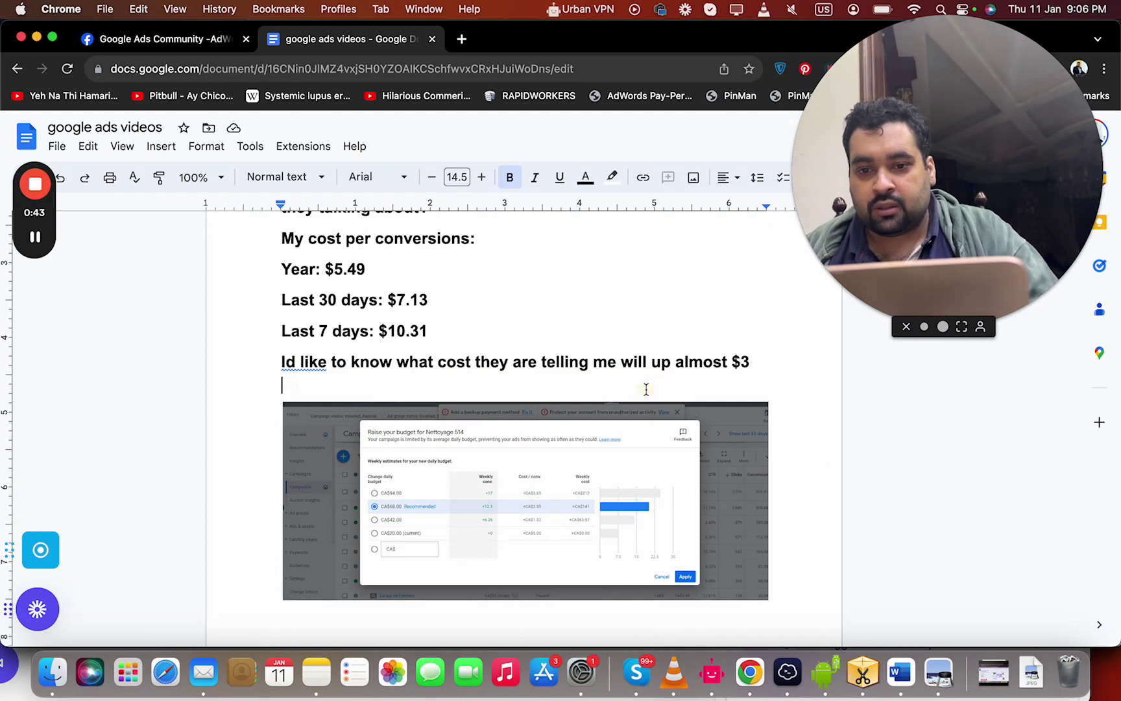
scroll(645, 394, up, 5)
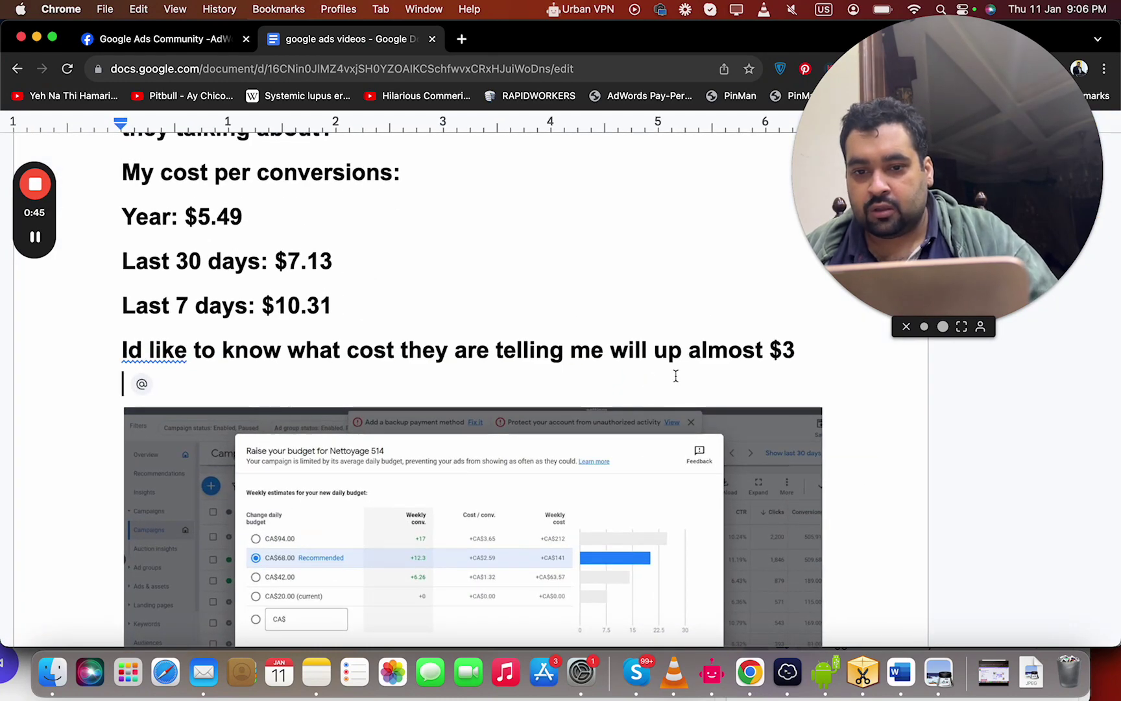
click(676, 376)
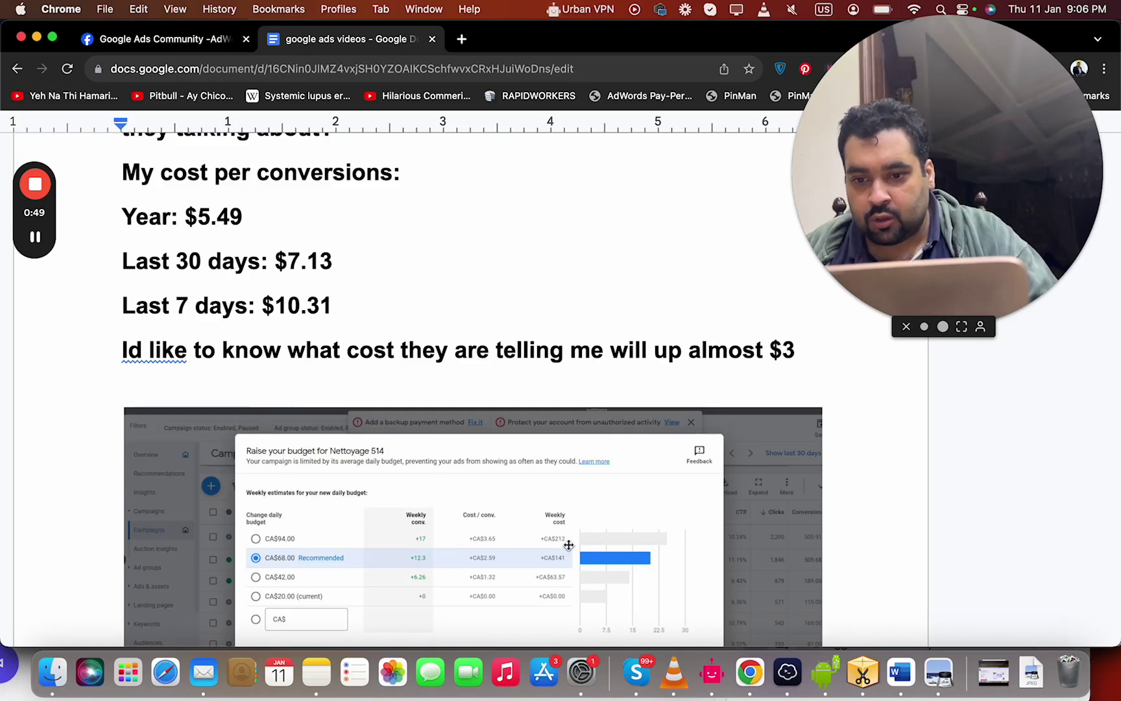
scroll(569, 545, up, 1)
scroll(568, 545, up, 3)
scroll(569, 545, up, 3)
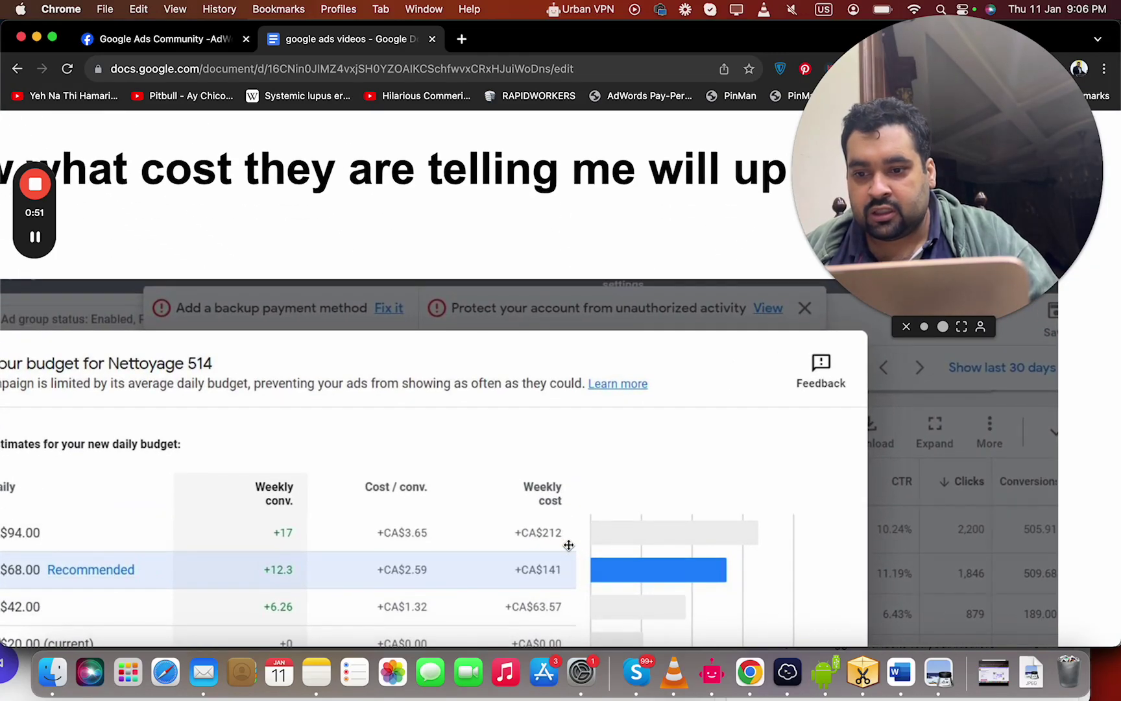
scroll(568, 545, down, 2)
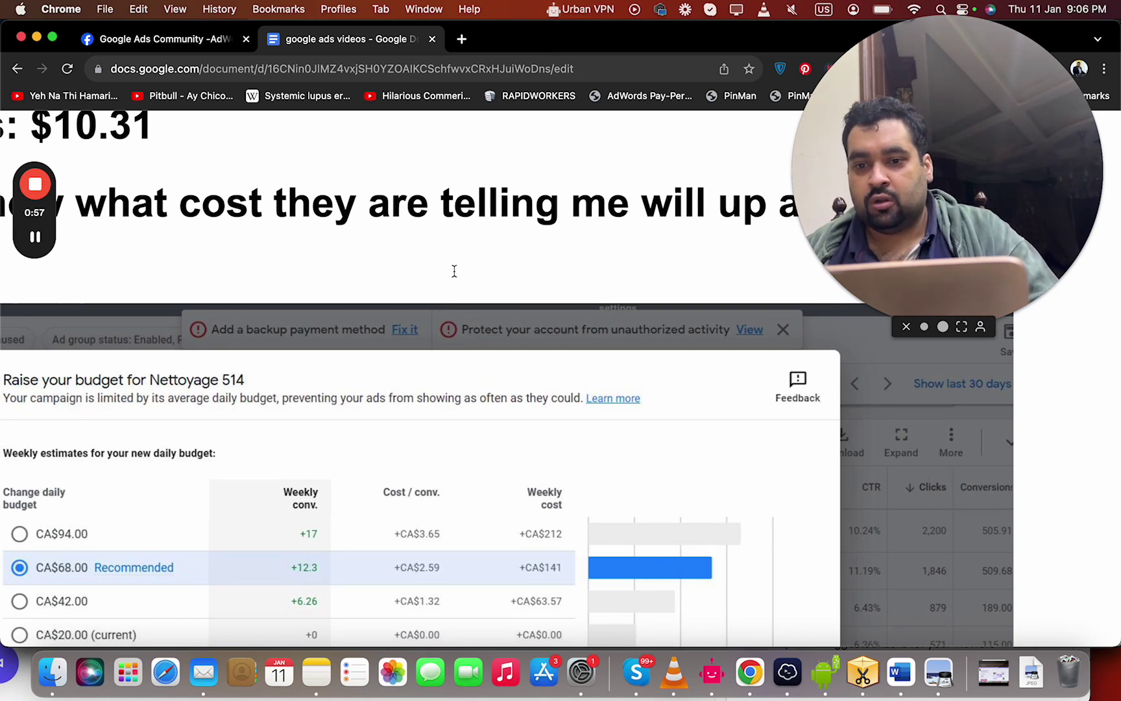
scroll(453, 272, down, 2)
scroll(452, 273, down, 2)
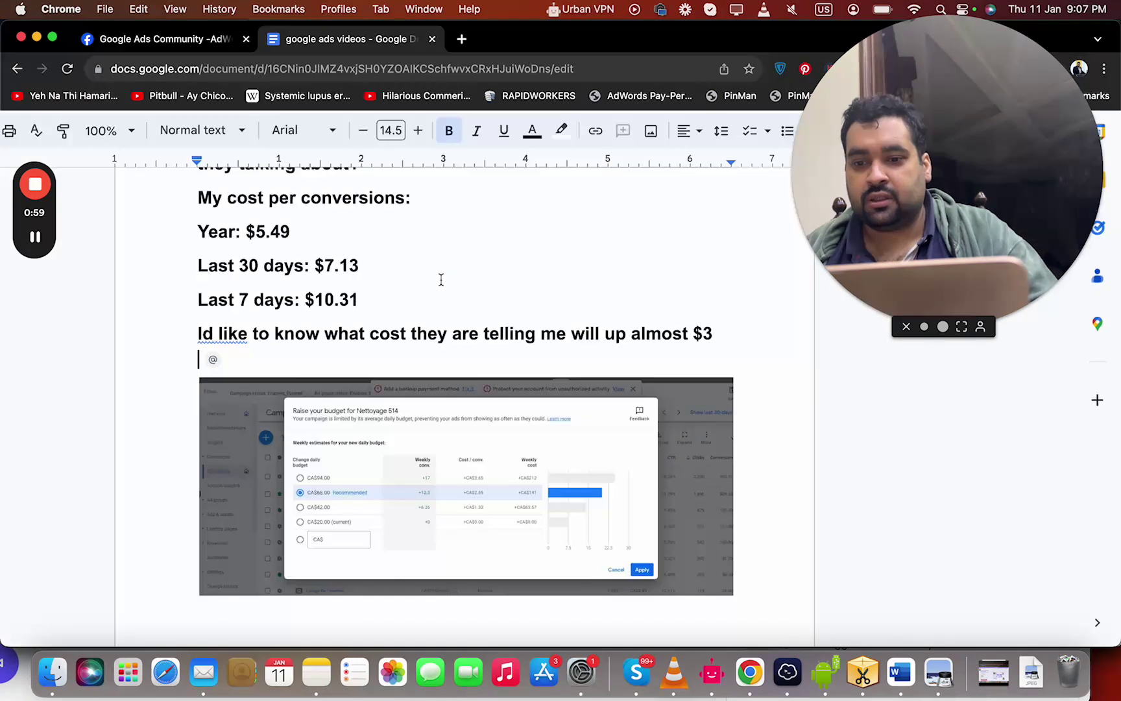
Start a new bold line below the screenshot and correct the sentence's opening capital
key(Down)
key(Down)
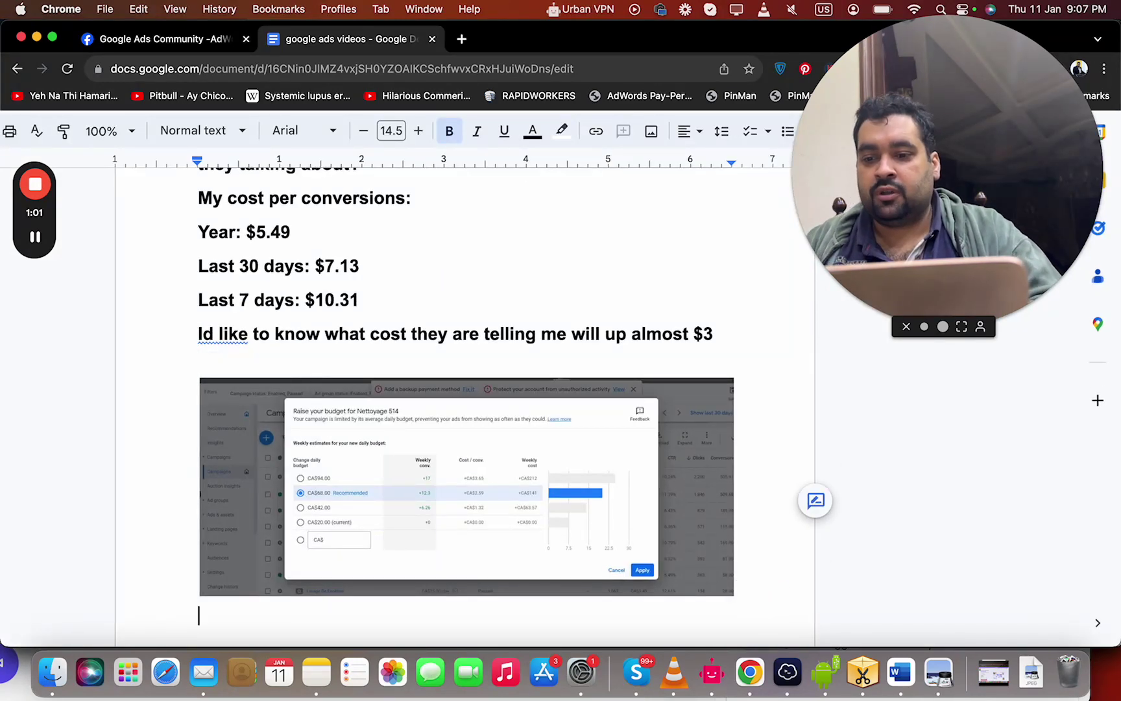
key(Return)
text(Google)
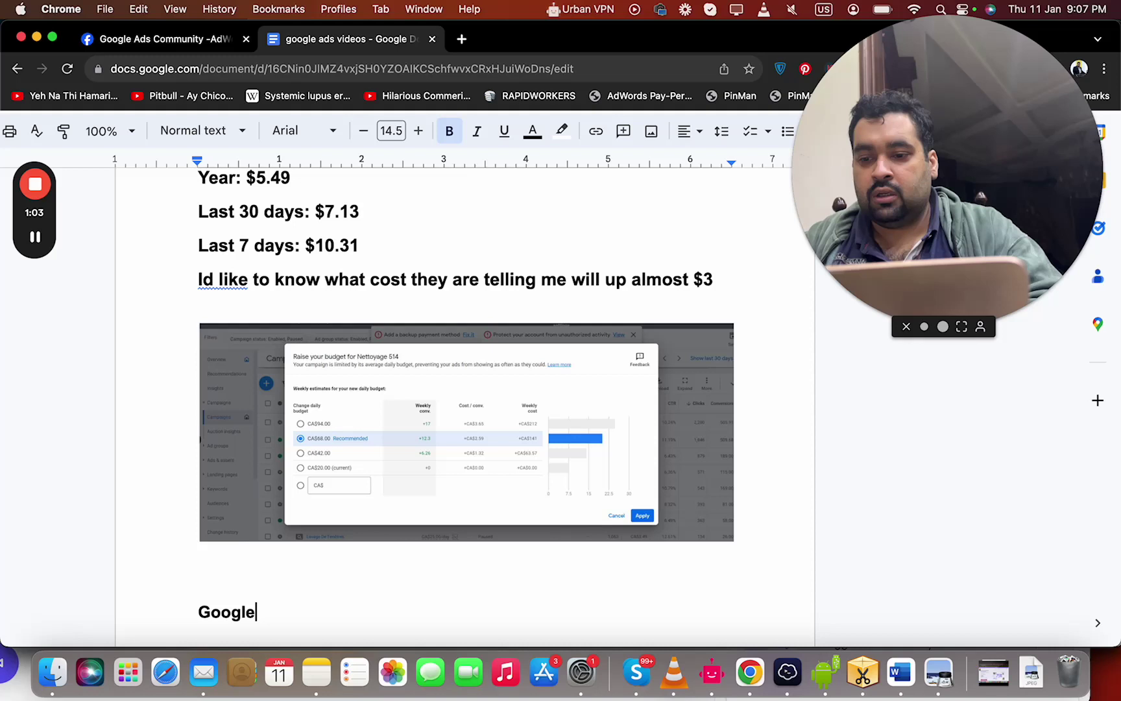
text( is more focu)
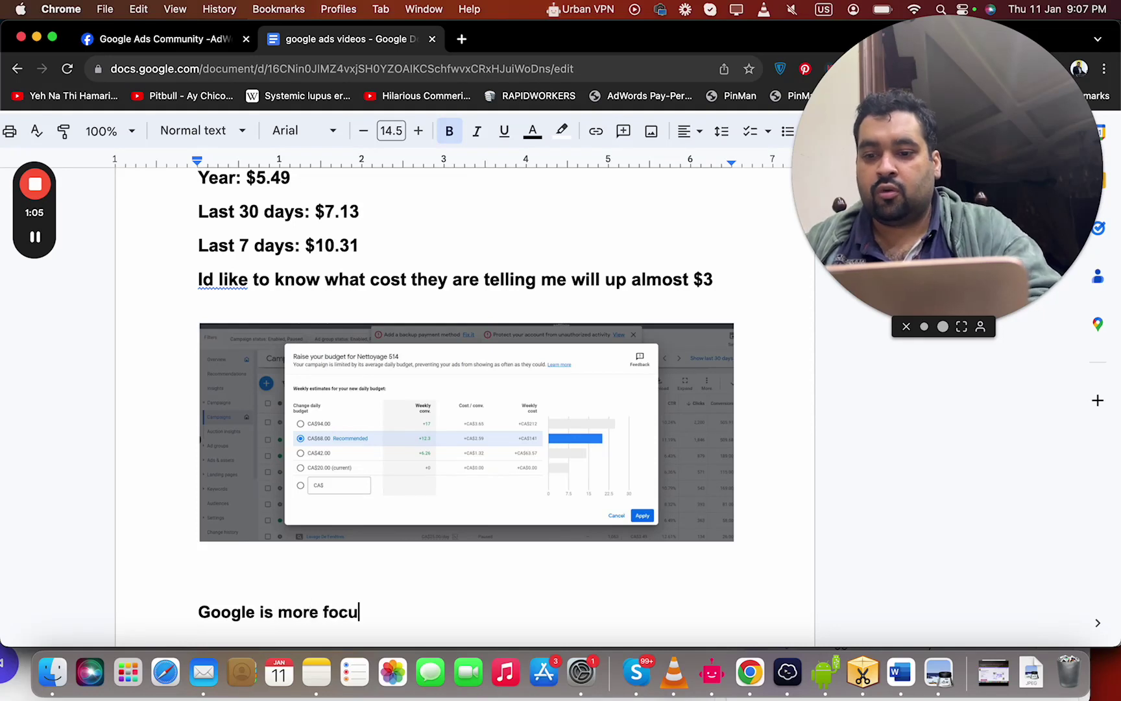
text(sed like i)
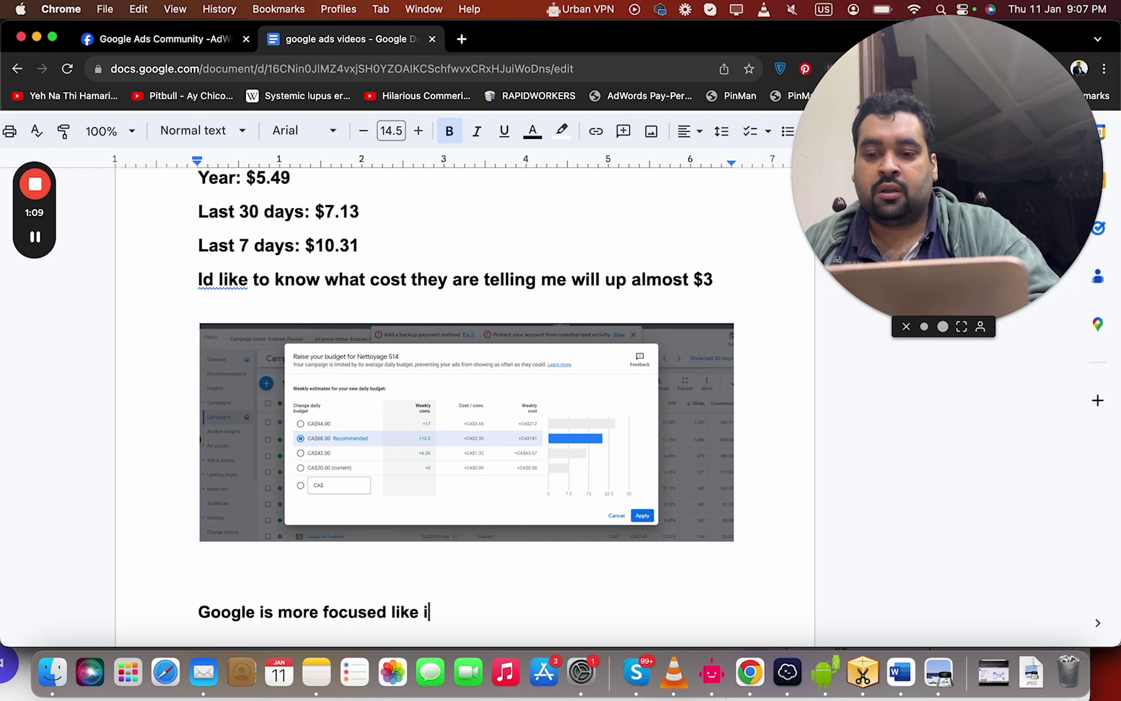
text(t want you to)
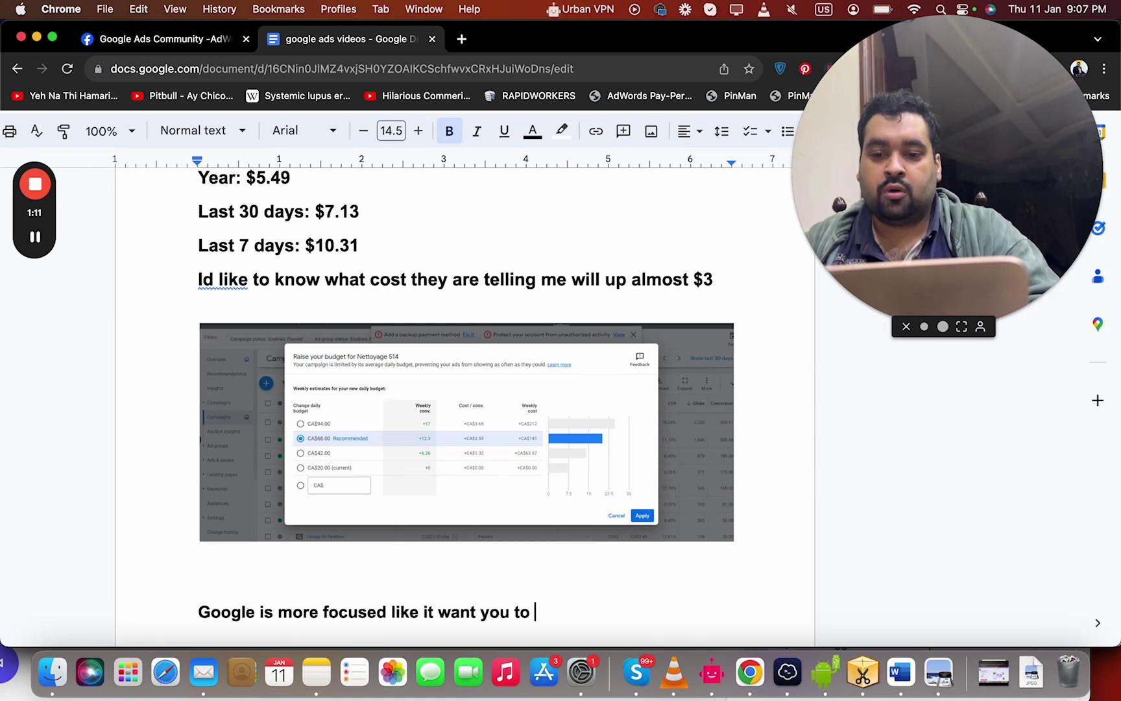
text(get more con)
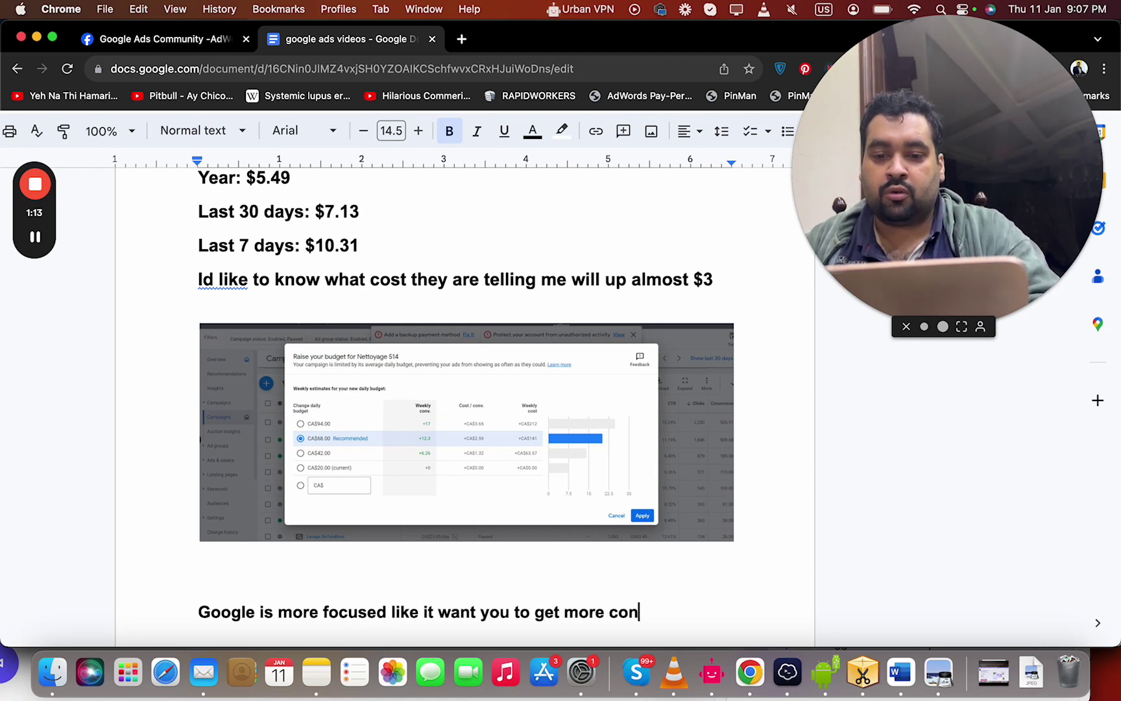
text(versions. so th)
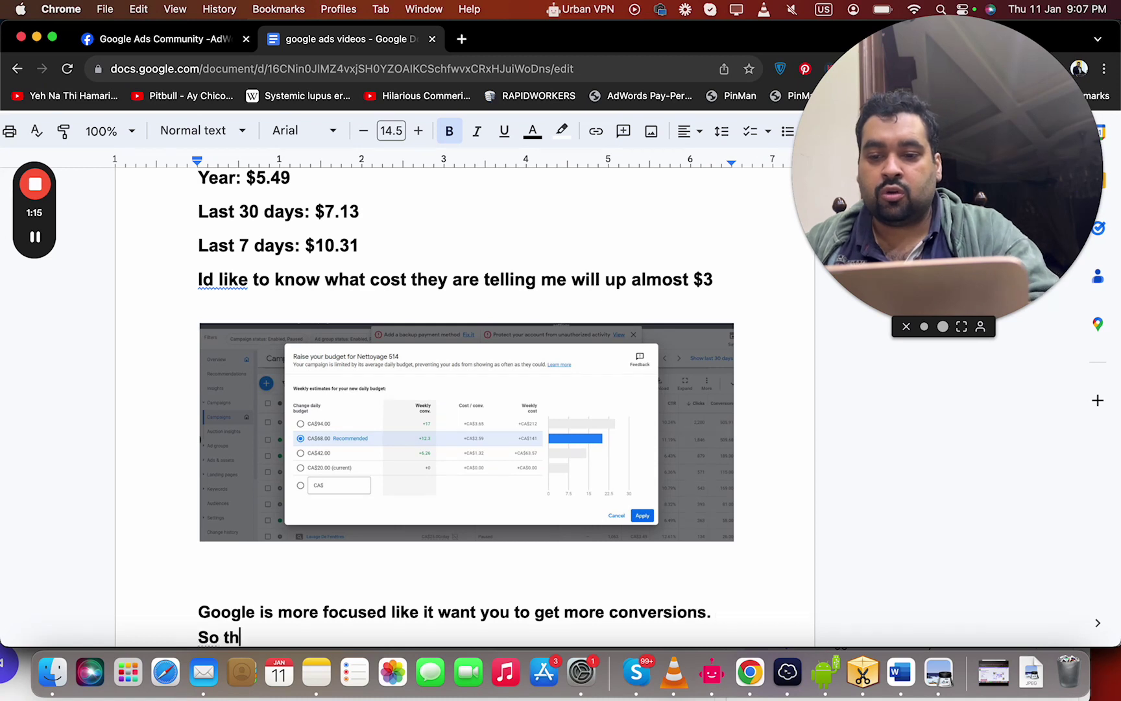
text(e o)
key(BackSpace)
text(goal )
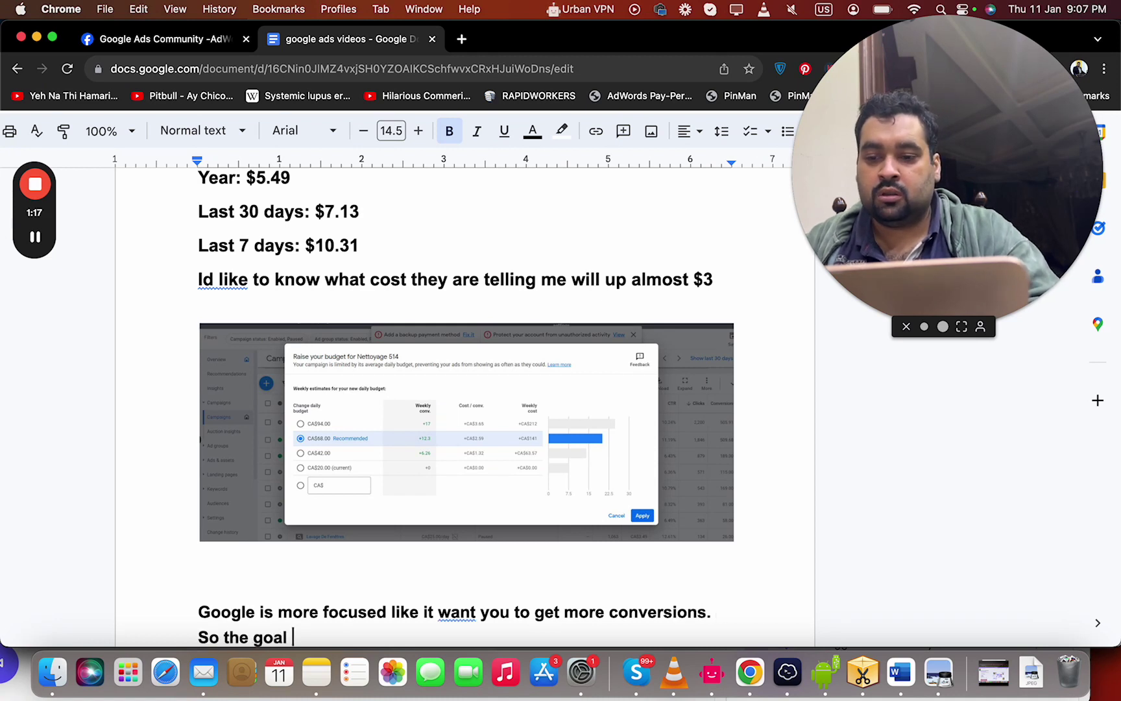
text(of google)
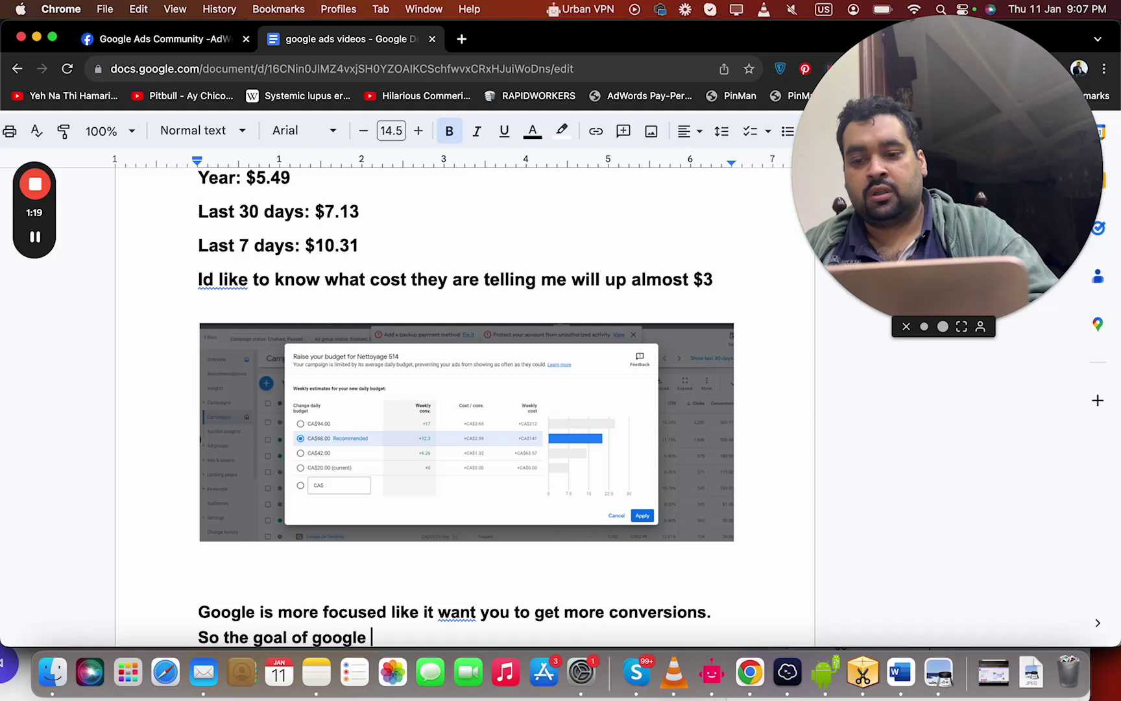
text( instead of cos)
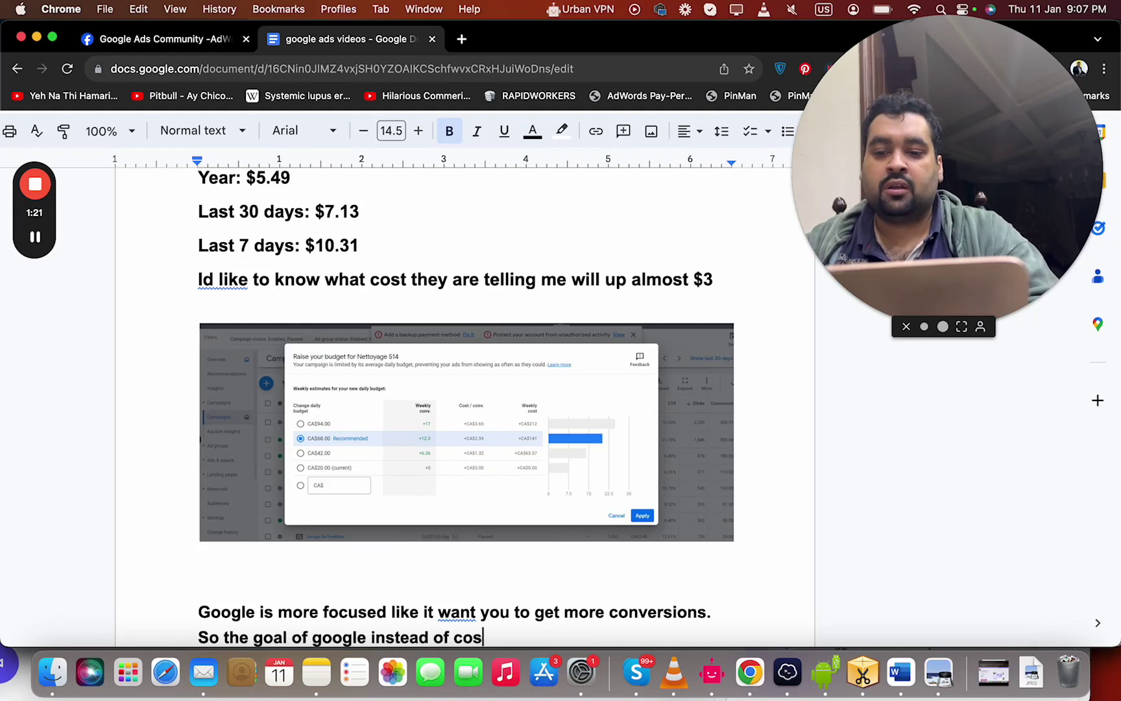
text(t is ge)
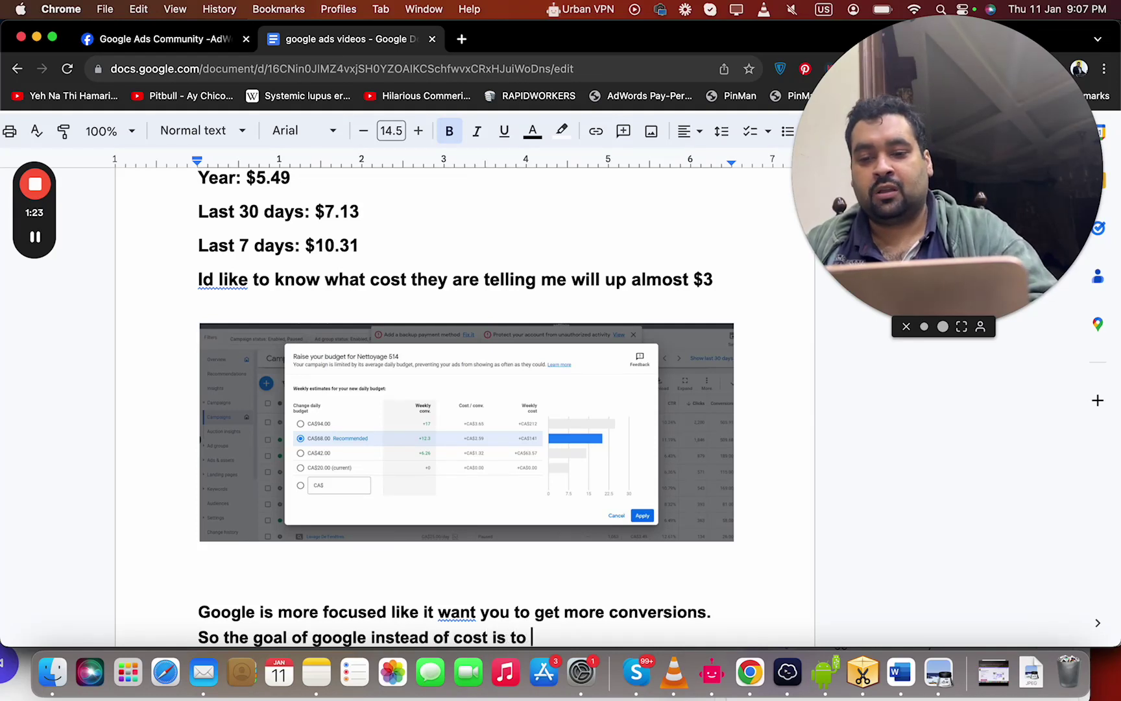
text(get yourmor)
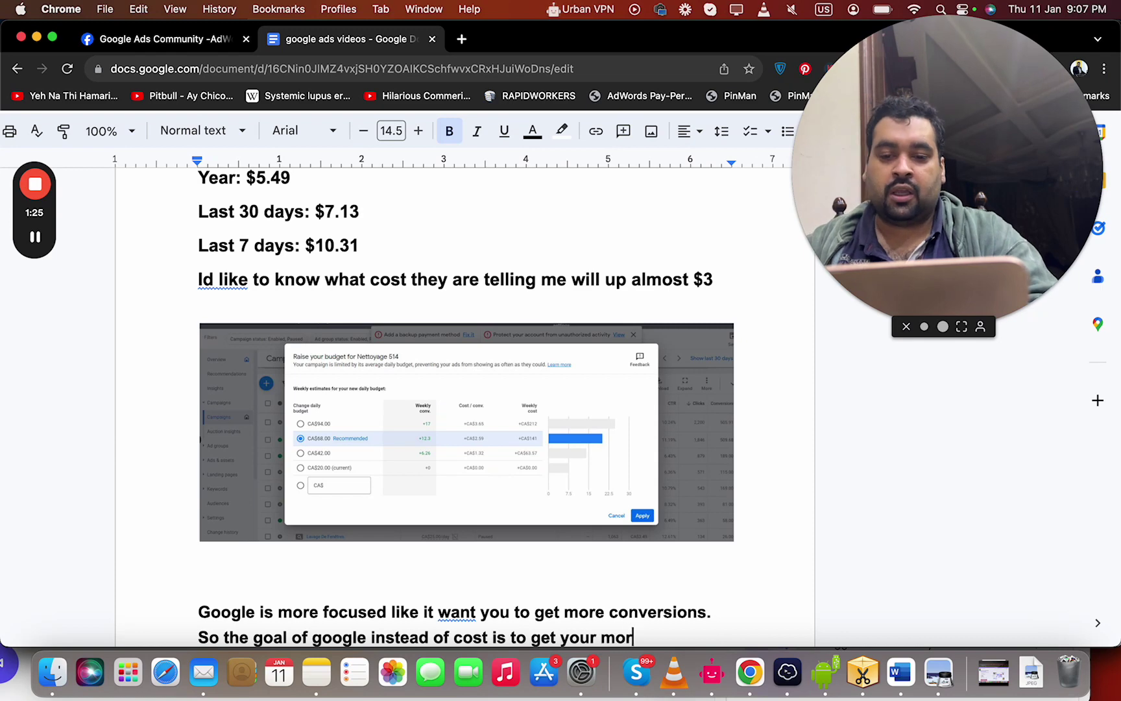
text(e conversions. )
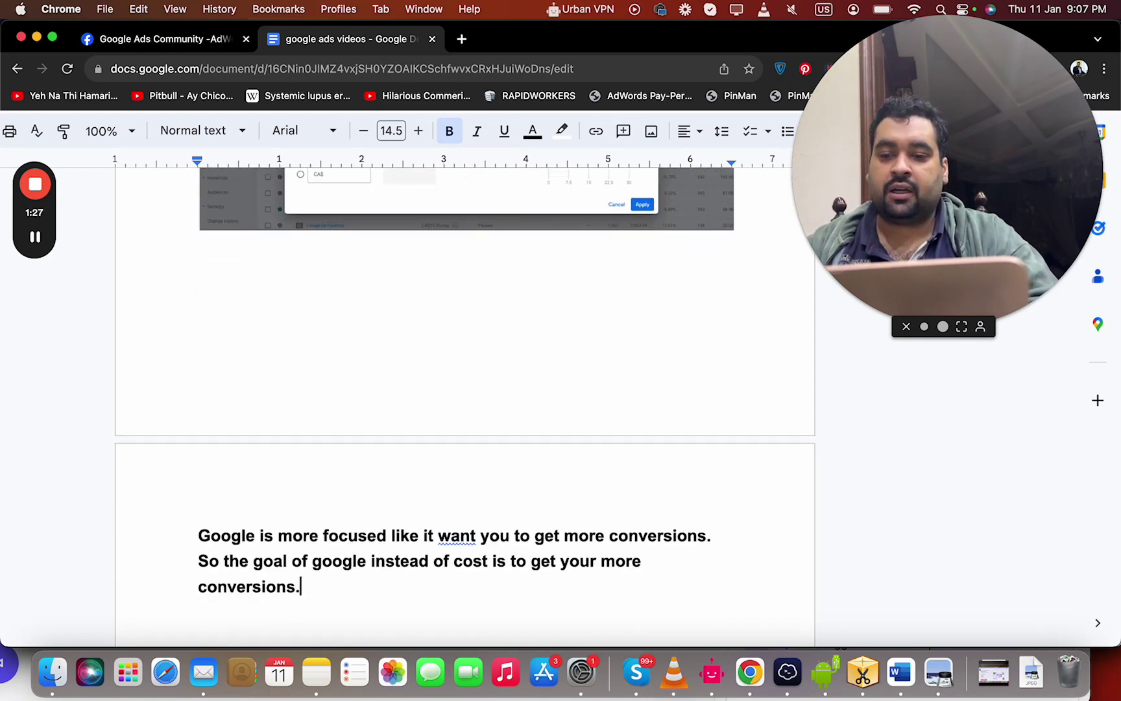
text(I also do)
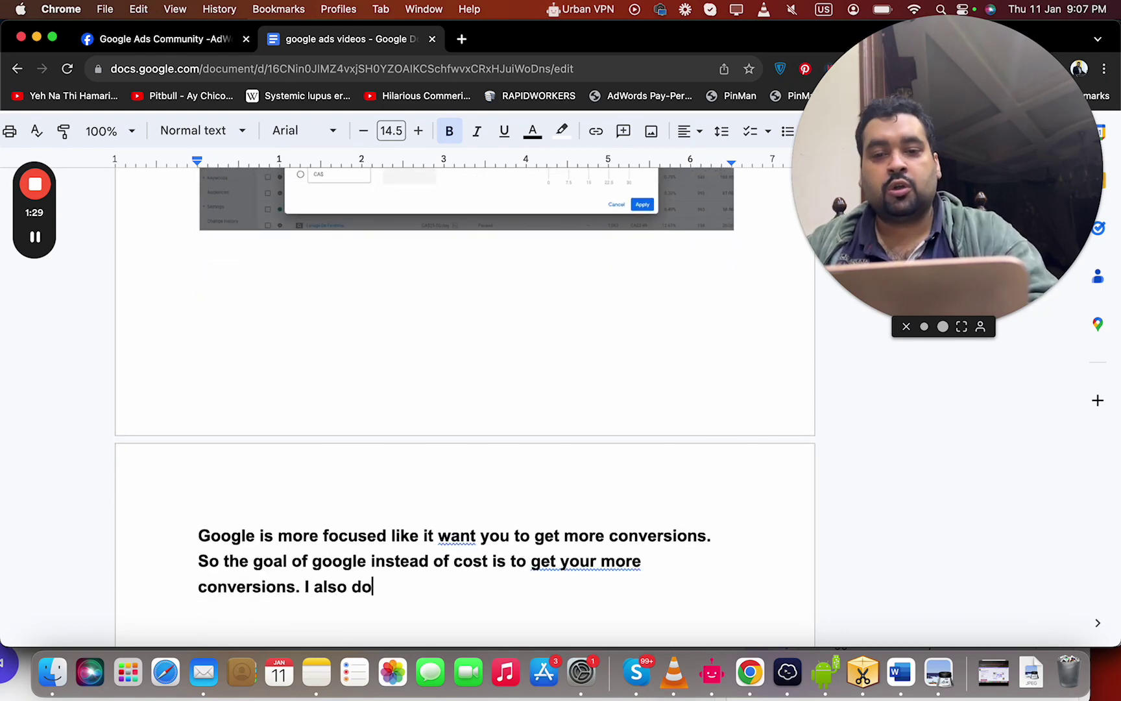
text( not recommend t)
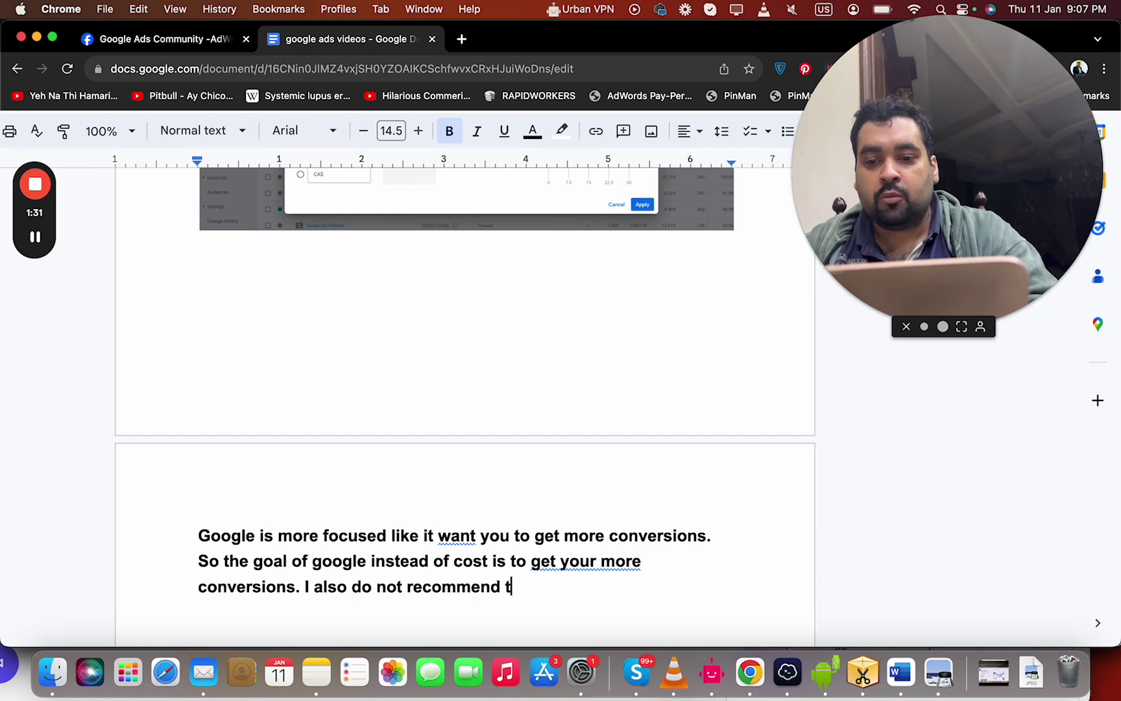
text(o blindly )
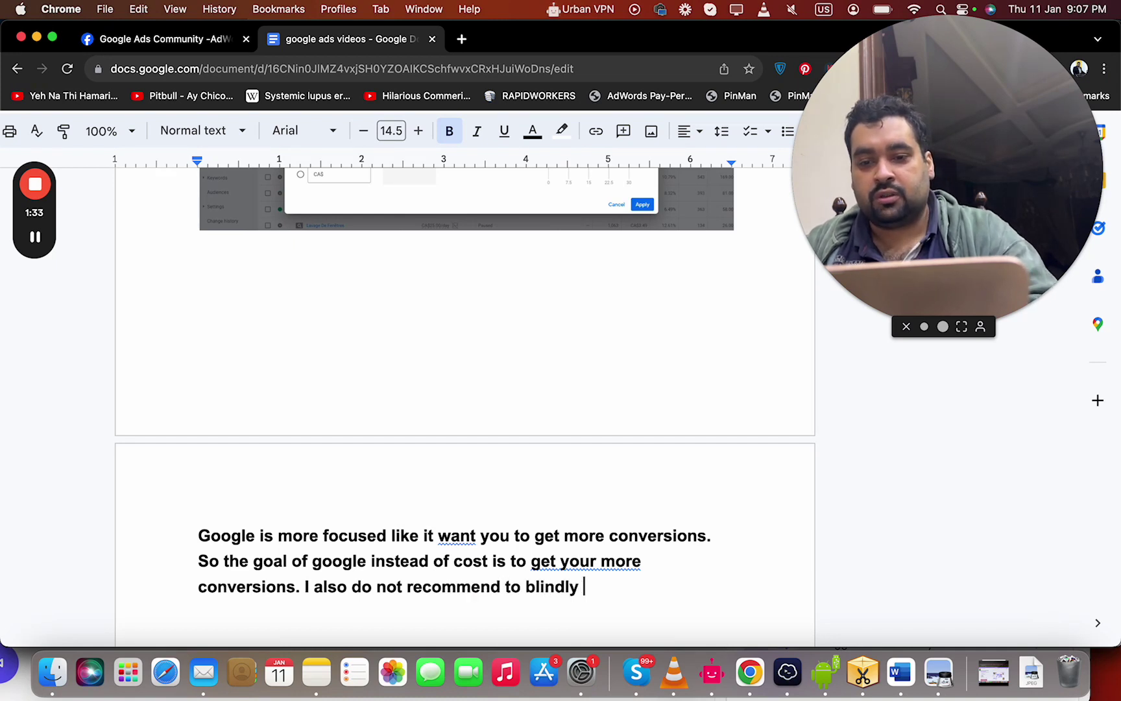
text(follow )
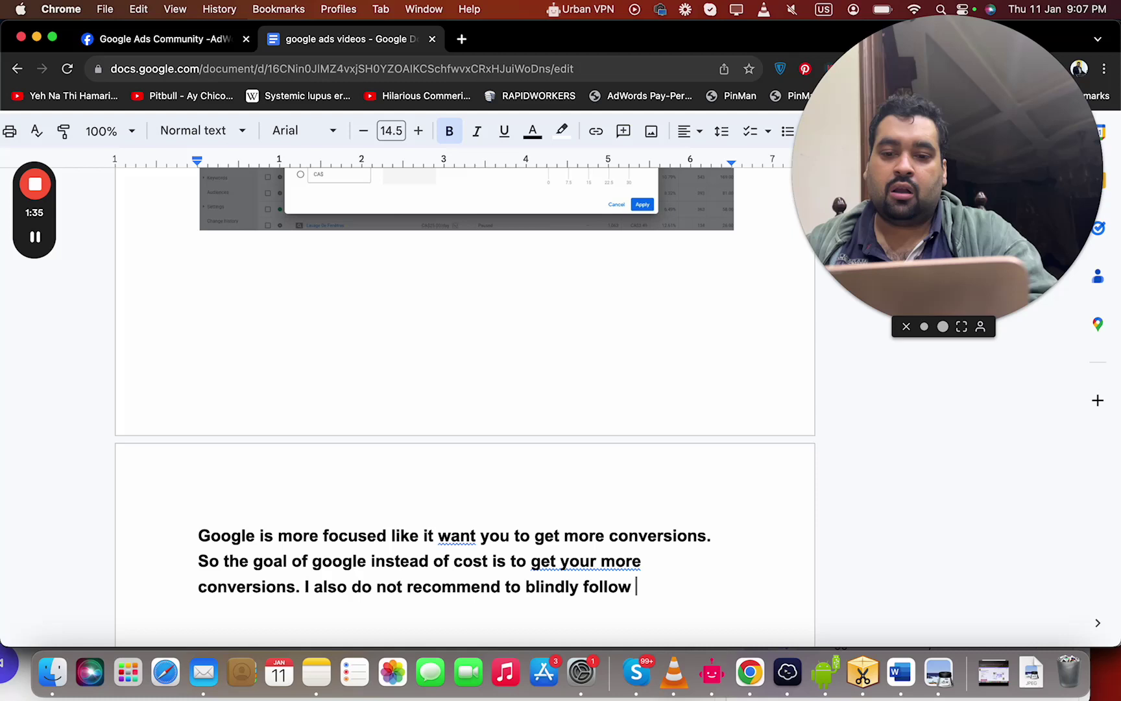
text(whatever advic)
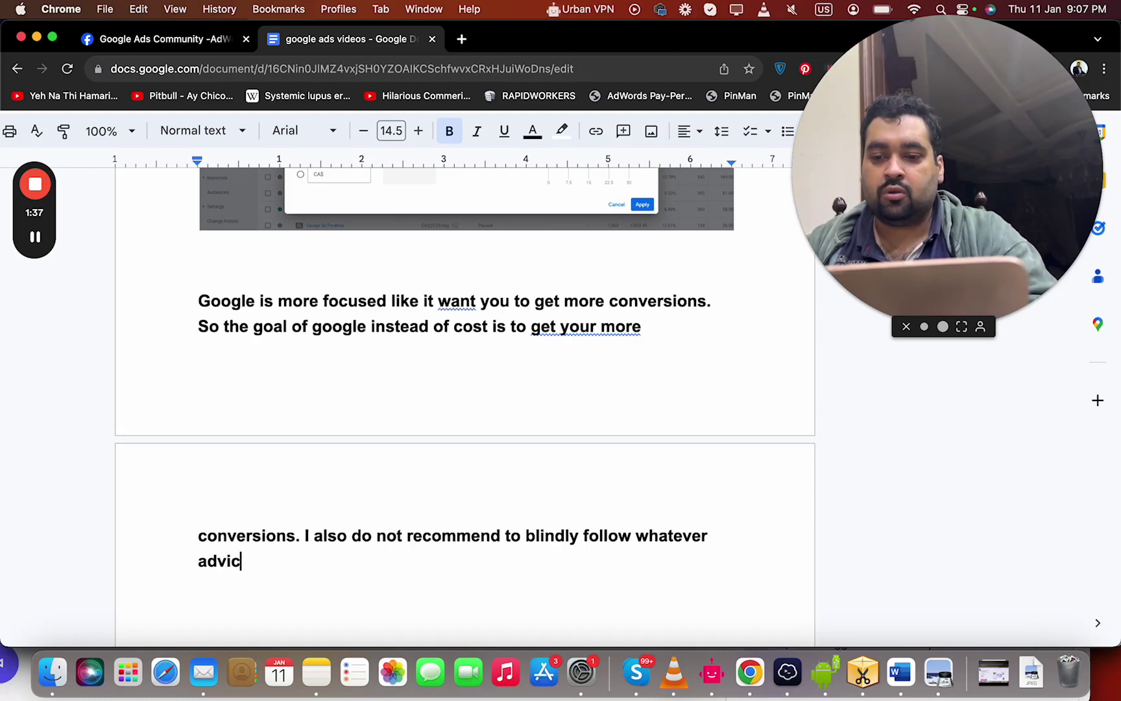
text(es Google )
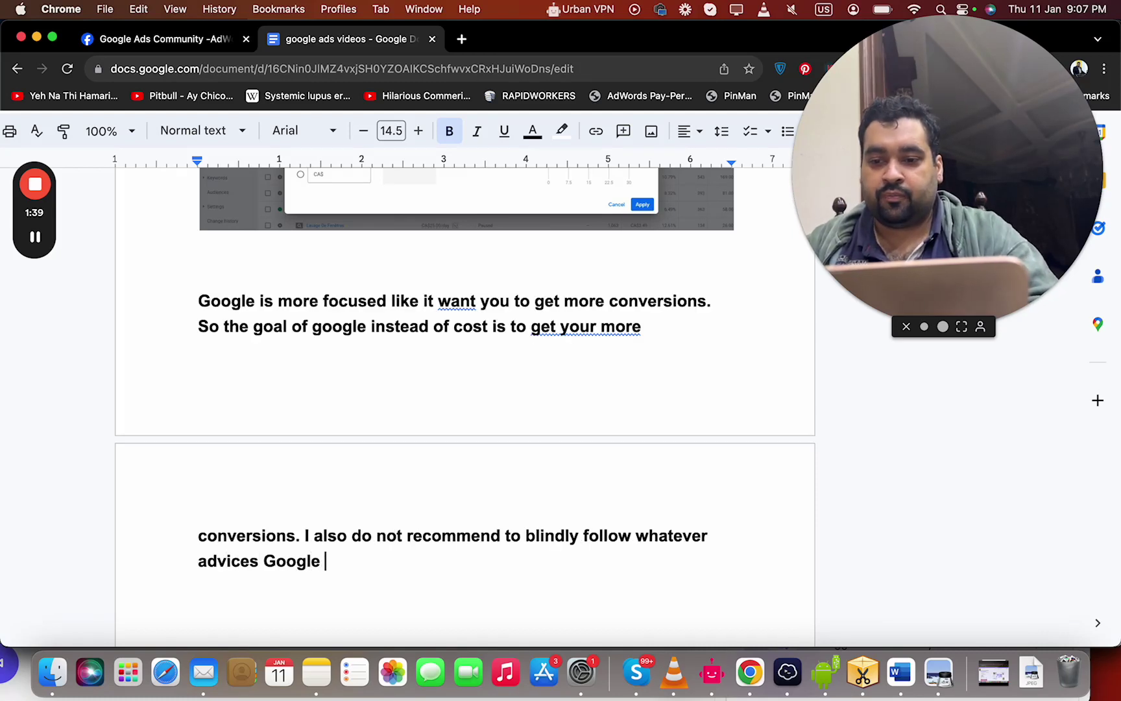
text(gives.)
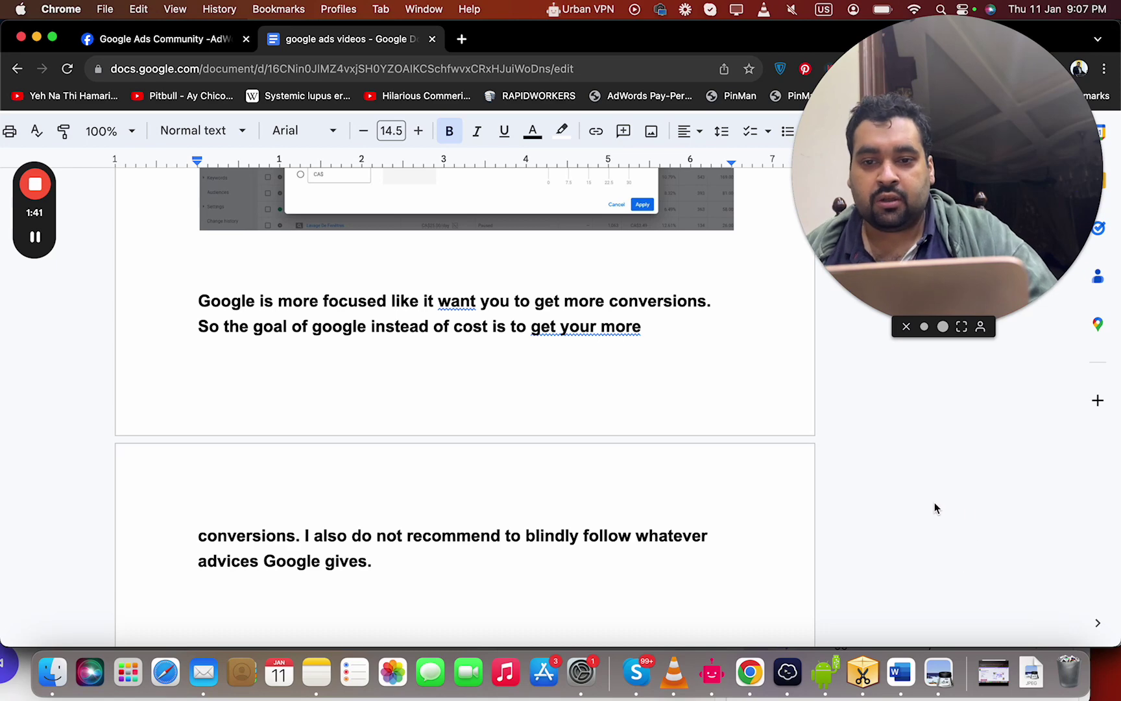
click(684, 433)
drag(932, 235, 822, 235)
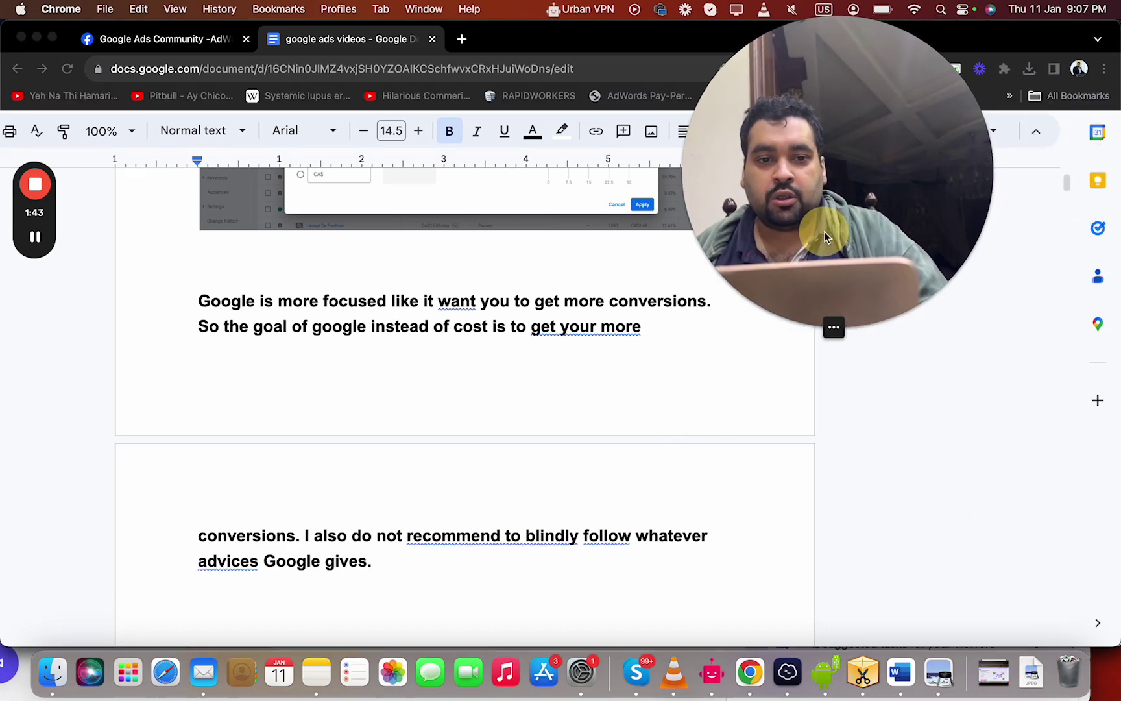
drag(1068, 185, 1068, 183)
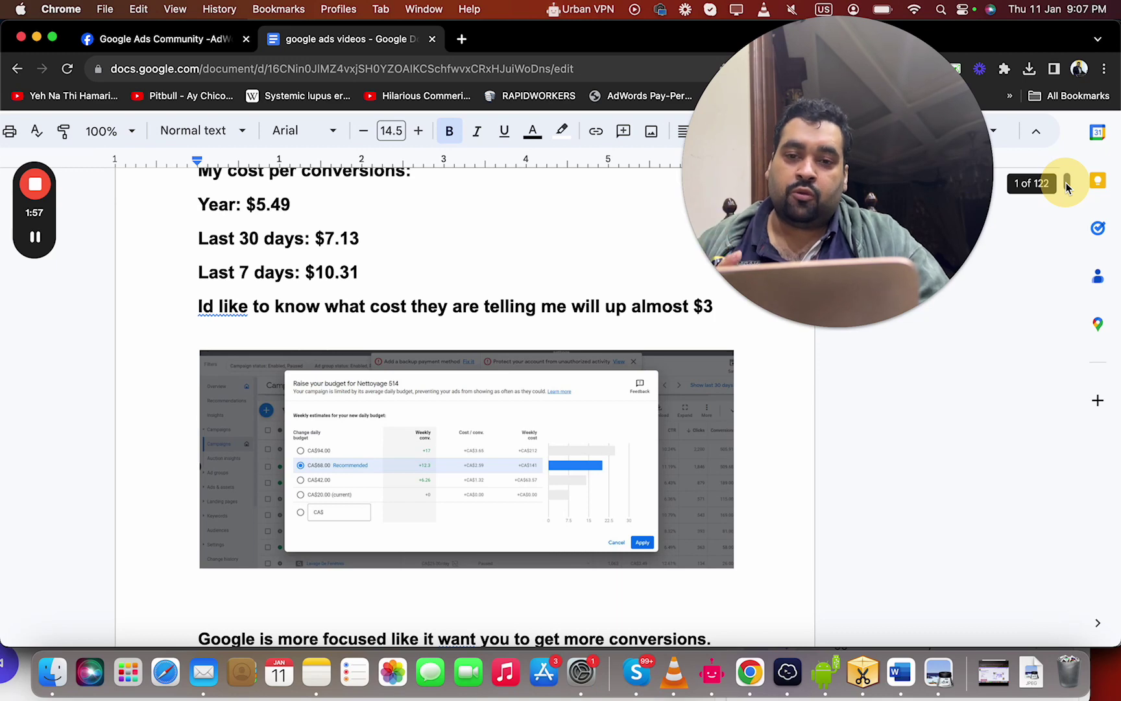
scroll(1068, 185, up, 4)
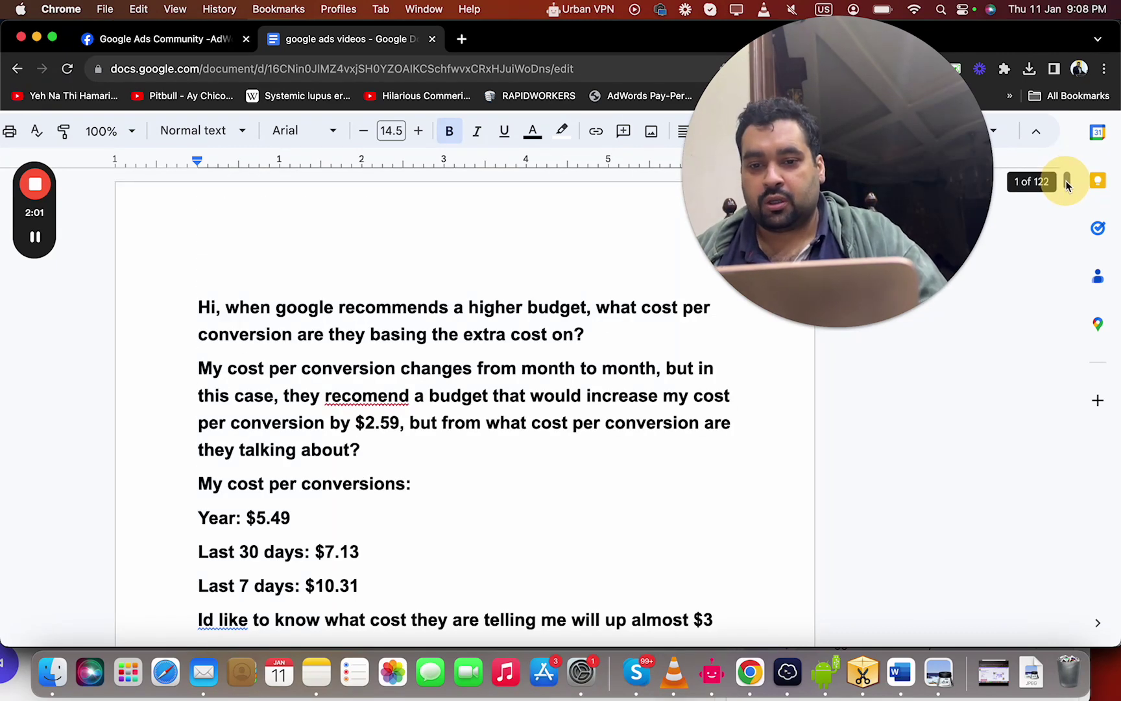
scroll(1067, 183, down, 2)
scroll(1066, 186, down, 1)
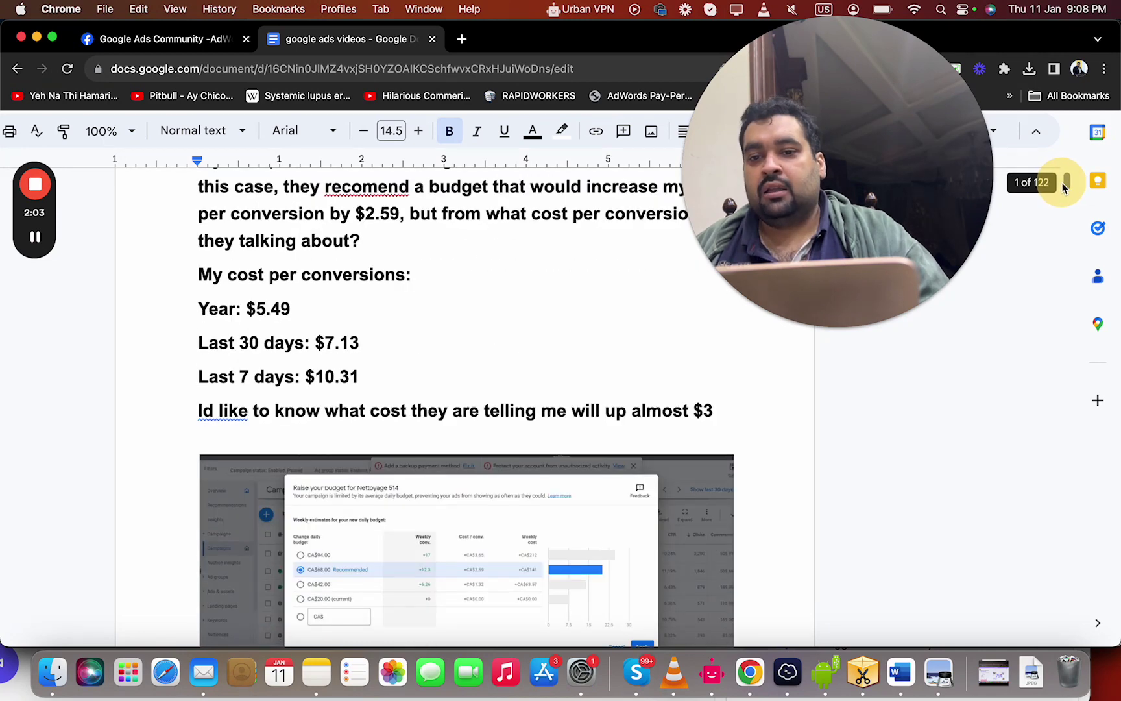
scroll(1066, 185, down, 3)
scroll(1063, 189, down, 3)
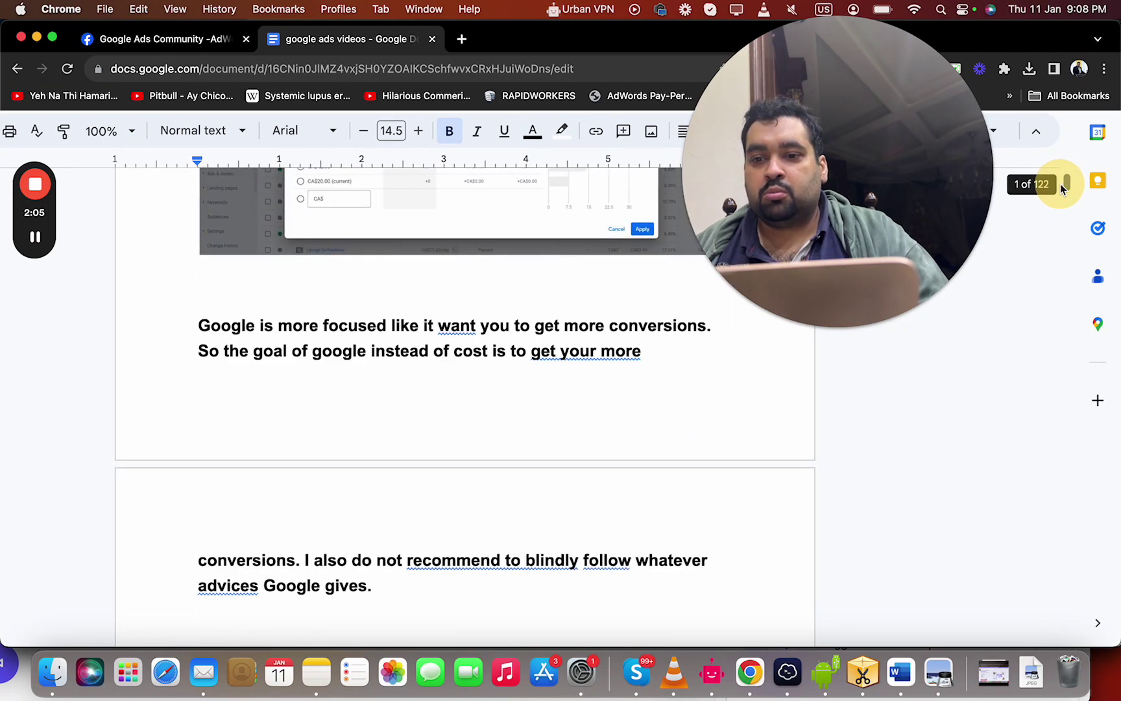
scroll(1063, 189, down, 1)
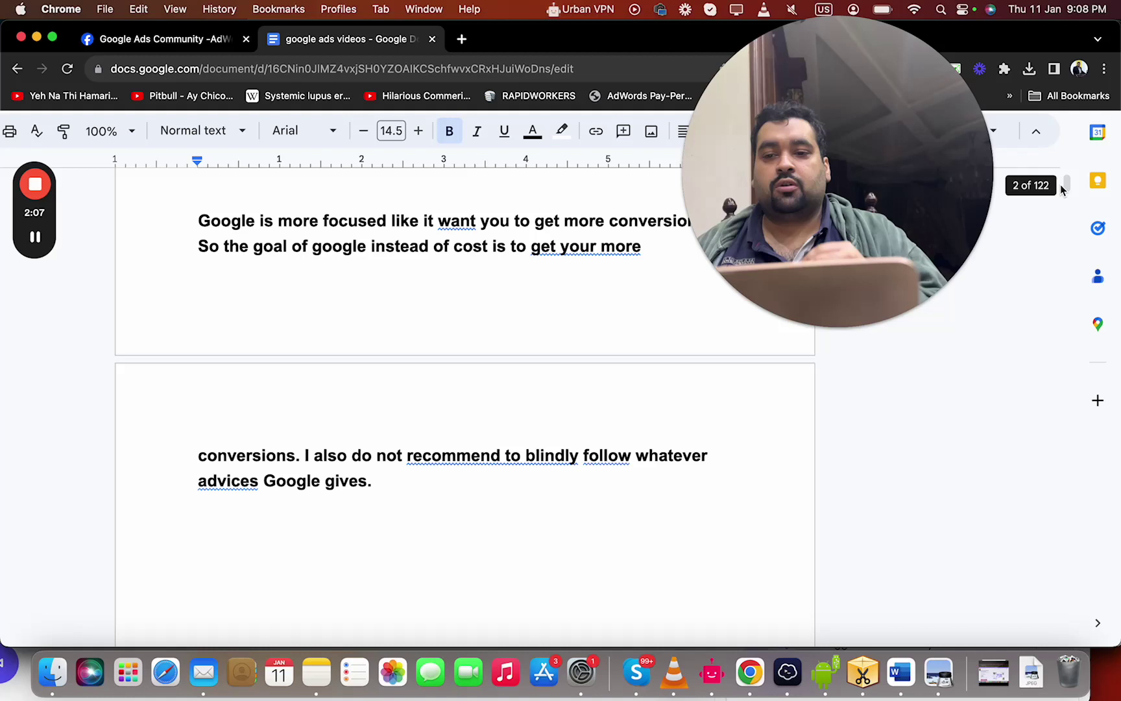